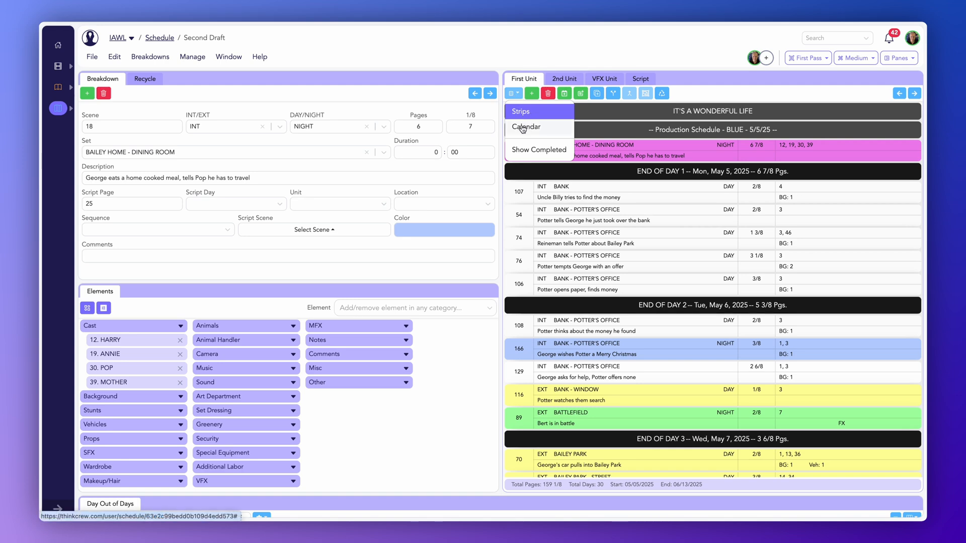
# - Switch the First Unit stripboard to Calendar view and widen its pane over the breakdown panel
pyautogui.click(523, 128)
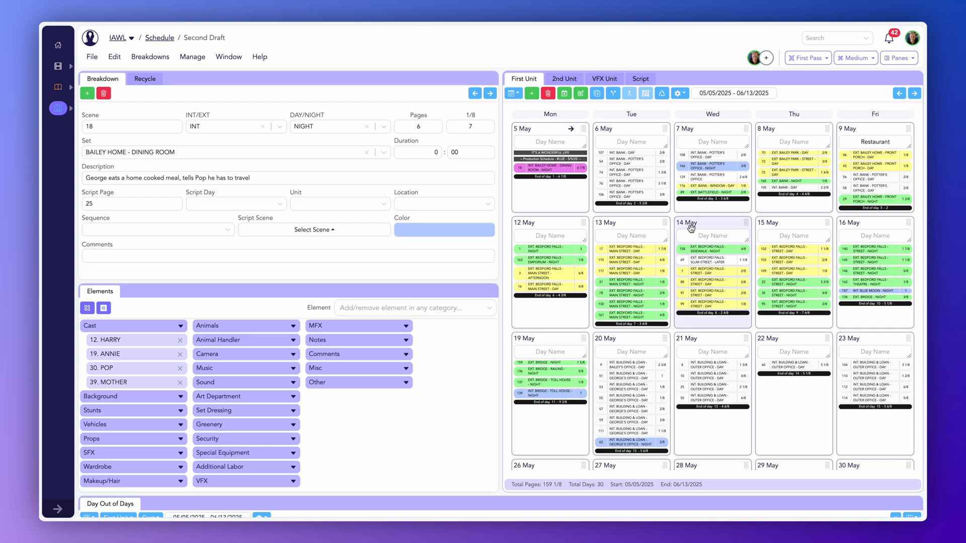
pyautogui.moveTo(500, 211); pyautogui.dragTo(161, 199)
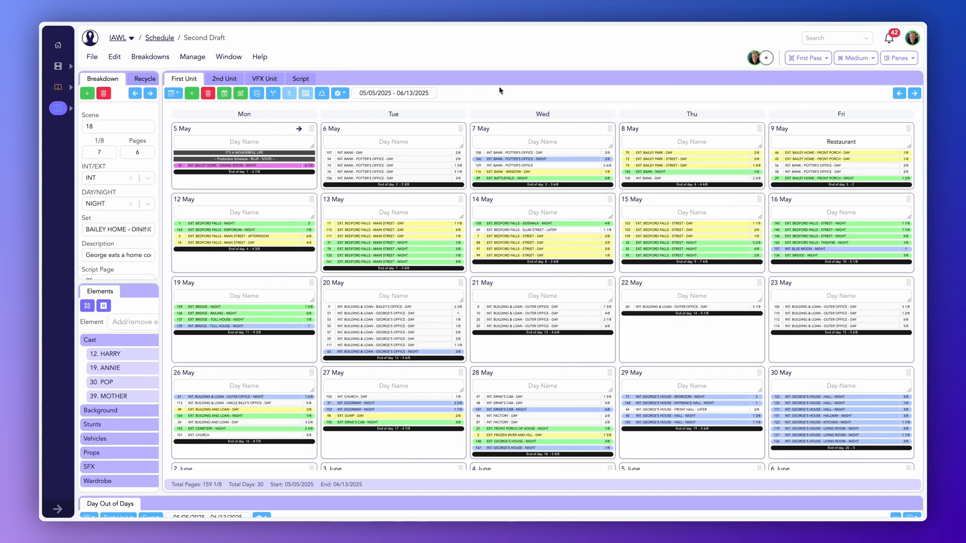
# - Limit the calendar's date range to 5 May through 9 May 2025
pyautogui.click(400, 93)
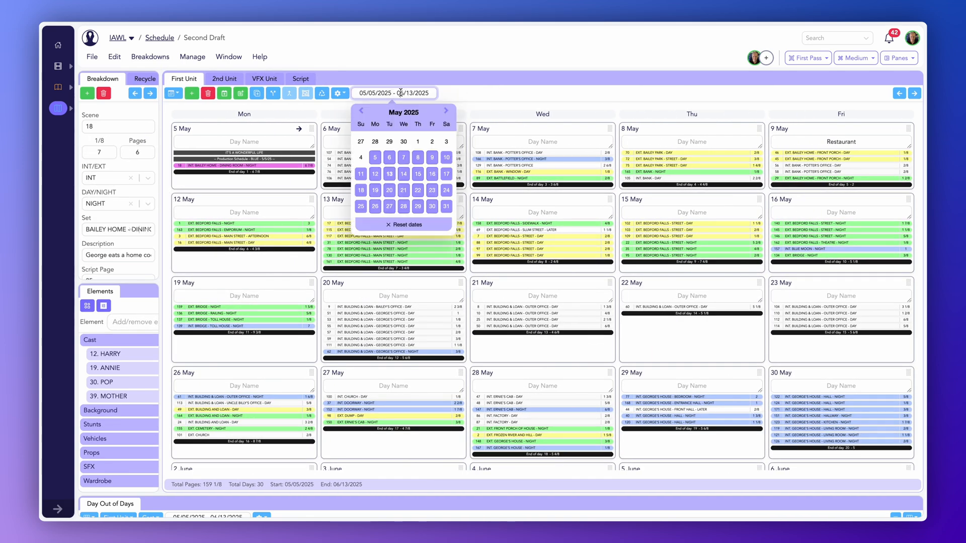
pyautogui.click(375, 157)
pyautogui.click(431, 157)
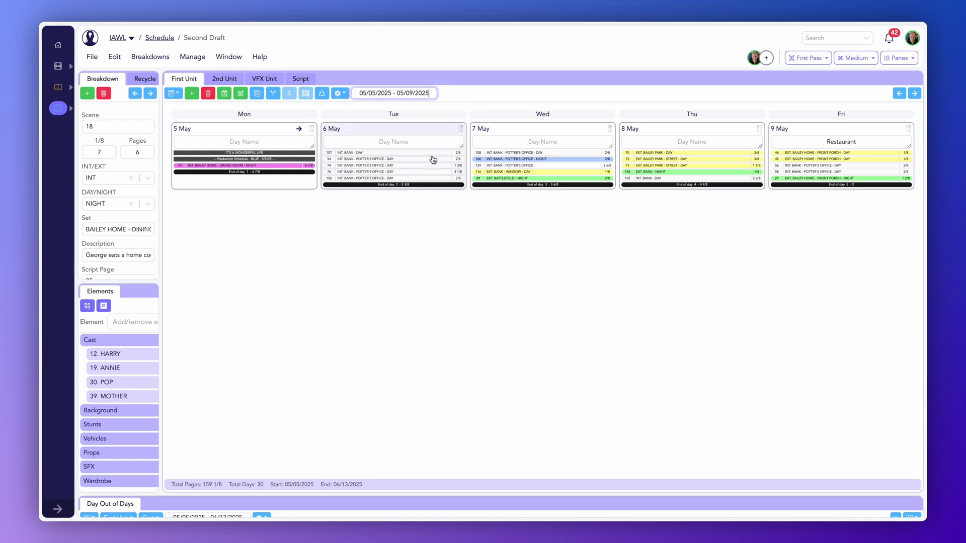
# - Change the calendar's date range to 12 May through 23 May 2025
pyautogui.click(402, 94)
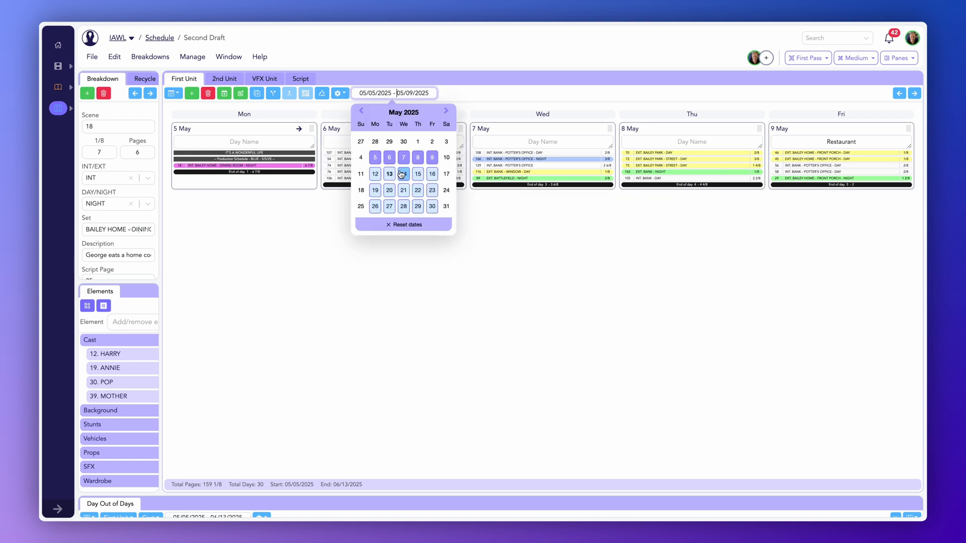
pyautogui.click(375, 174)
pyautogui.click(431, 190)
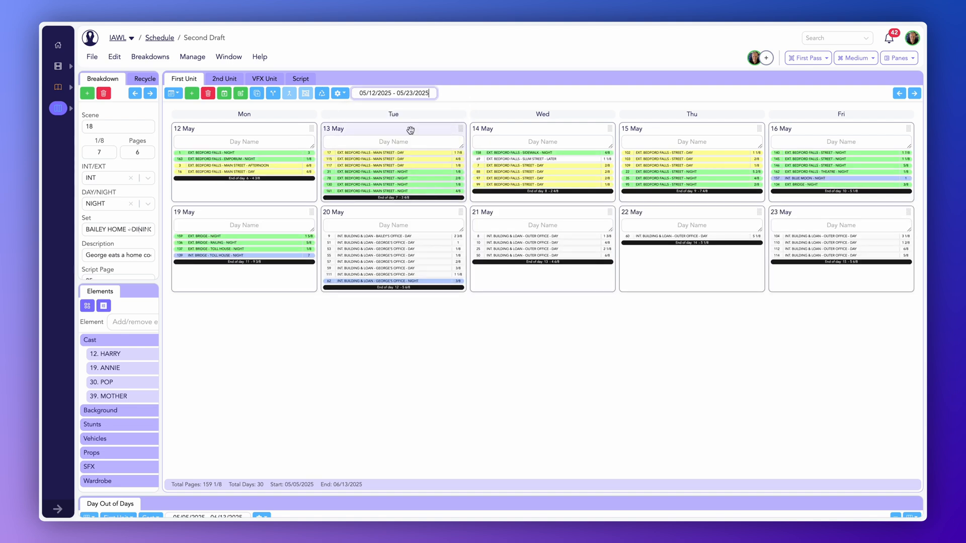
# - Reset the calendar's date range
pyautogui.click(404, 94)
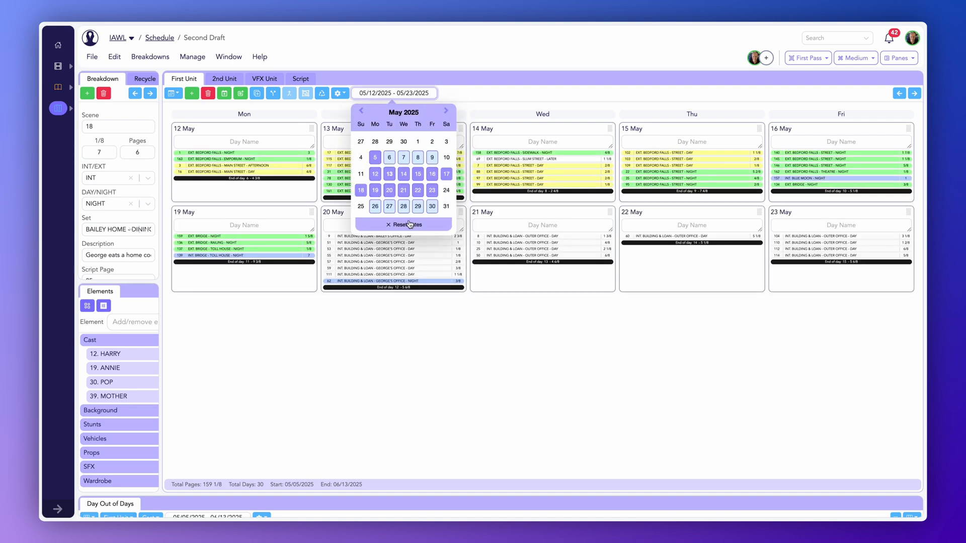
pyautogui.click(410, 224)
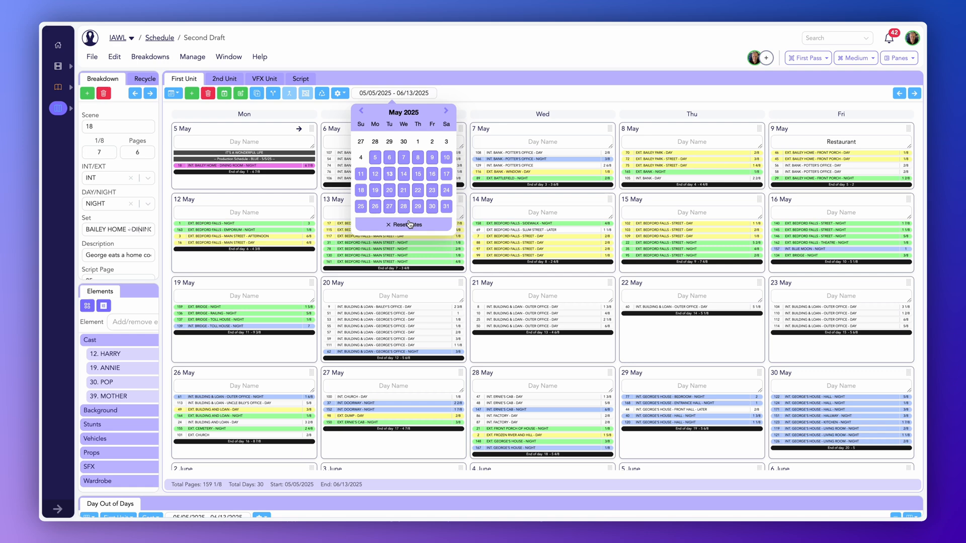
# - Turn on showing days off and display the calendar as a month
pyautogui.click(339, 93)
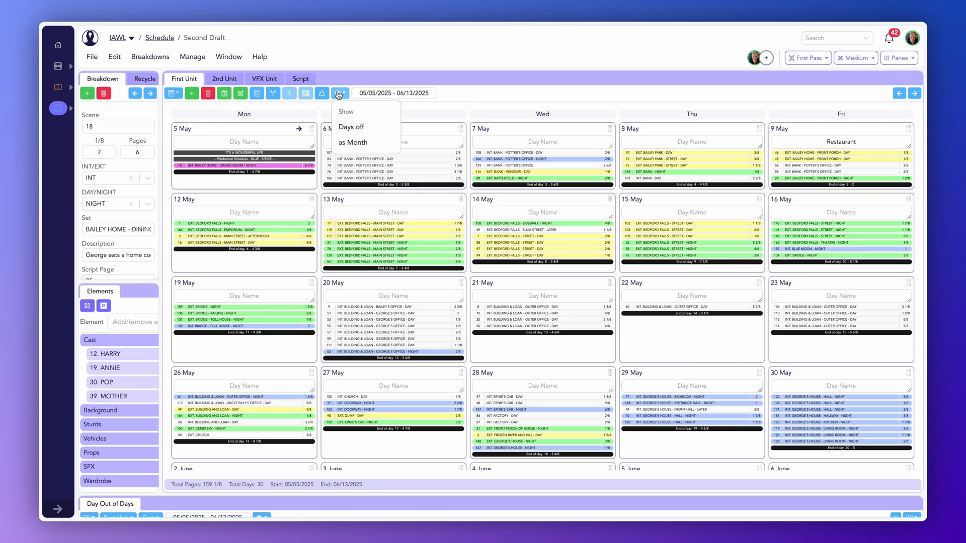
pyautogui.click(350, 127)
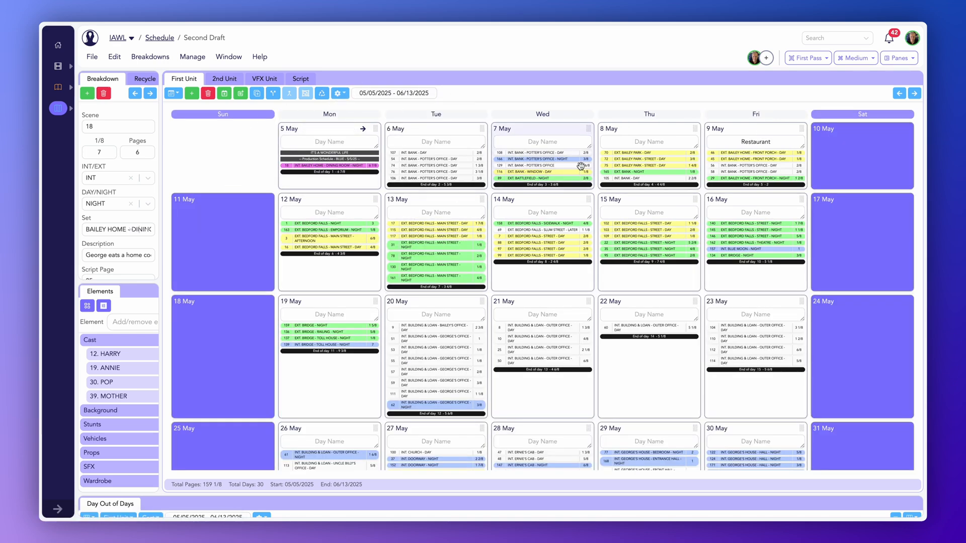
pyautogui.click(340, 94)
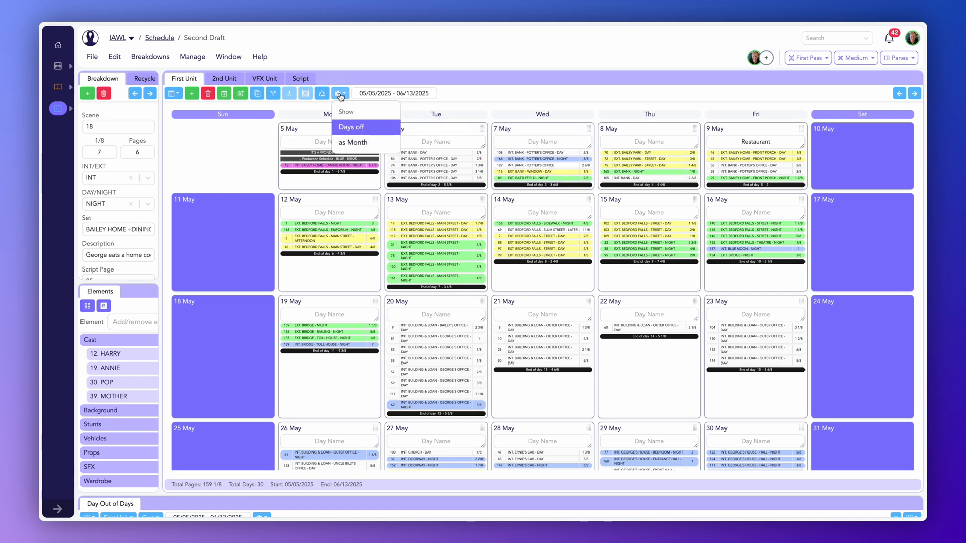
pyautogui.click(362, 144)
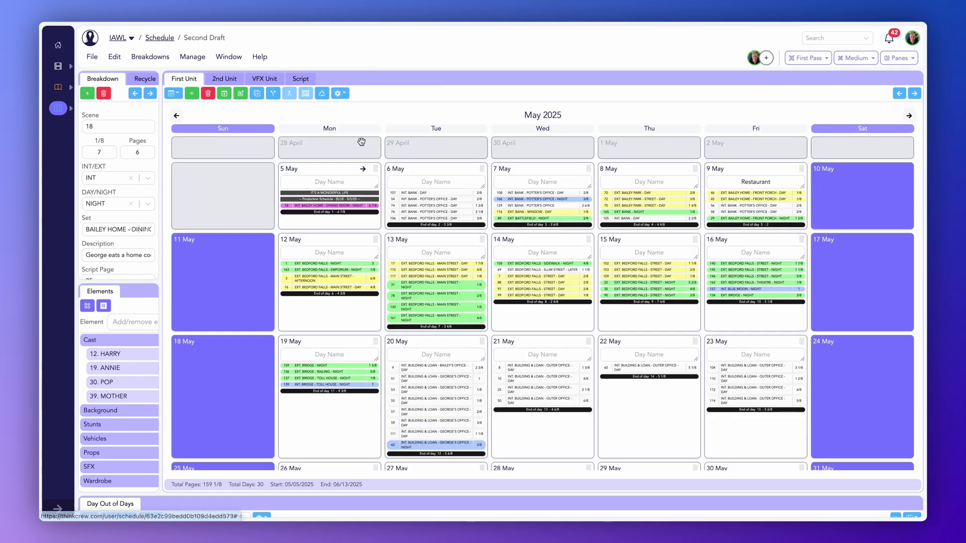
# - Browse the month calendar, stepping forward to June 2025 and back to May
pyautogui.scroll(-2, 536, 302)
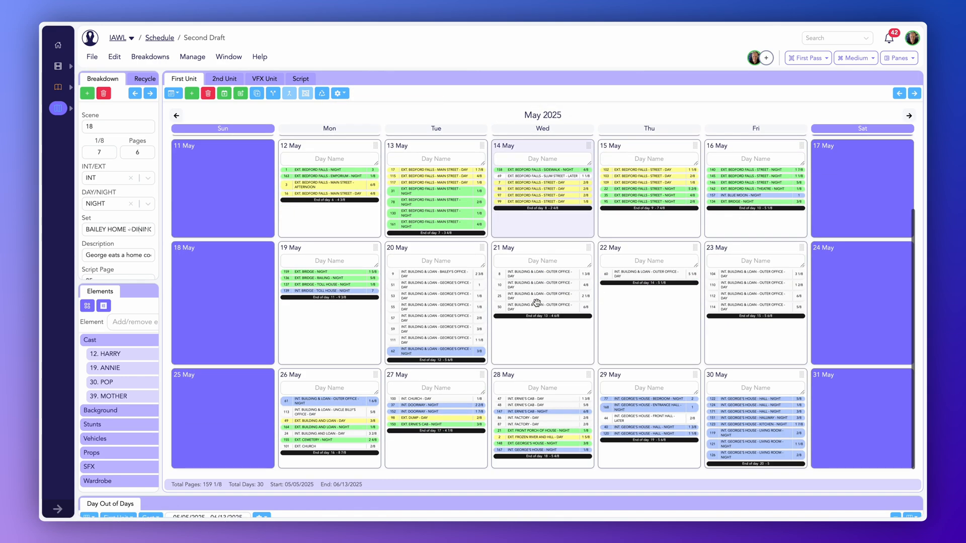
pyautogui.scroll(4, 536, 300)
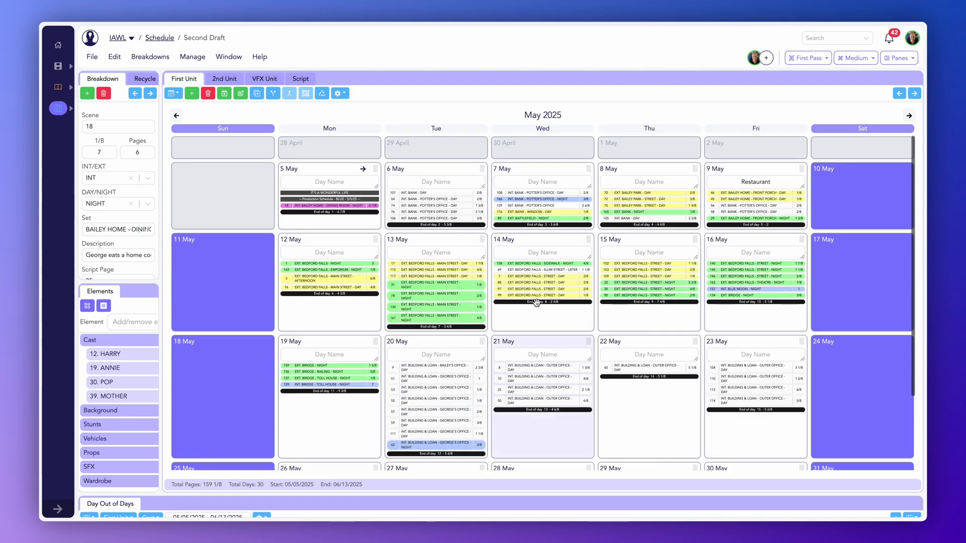
pyautogui.click(910, 116)
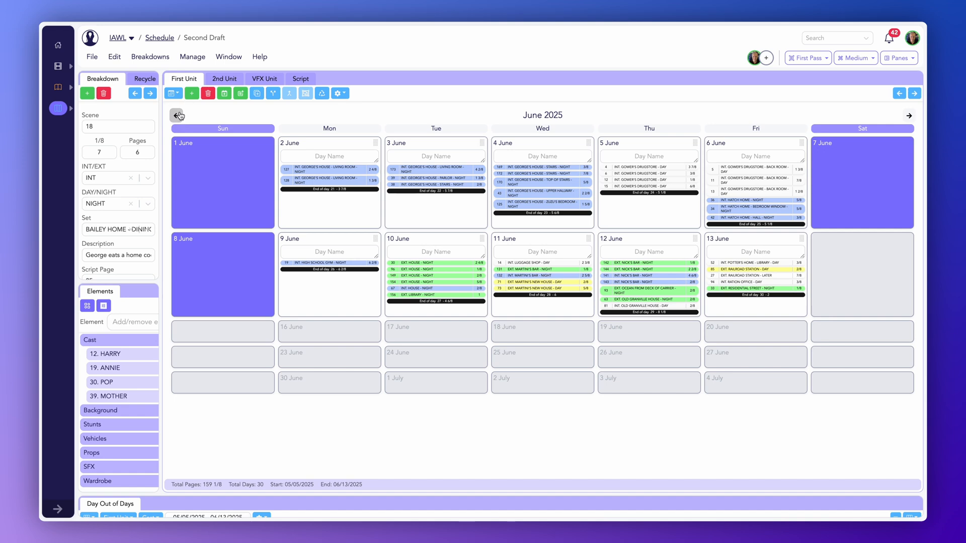
pyautogui.click(177, 116)
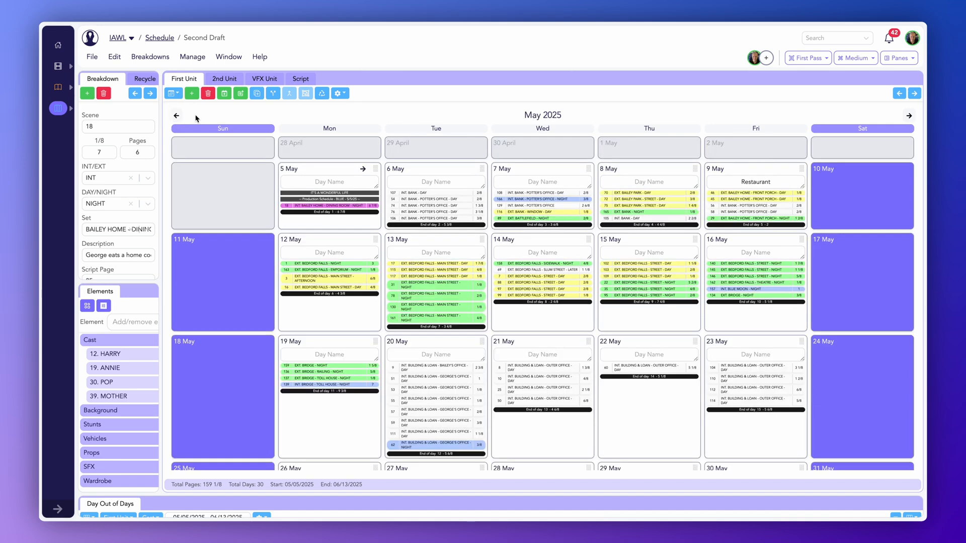
# - Turn off showing days off and the month display in the calendar settings
pyautogui.click(345, 94)
pyautogui.click(350, 127)
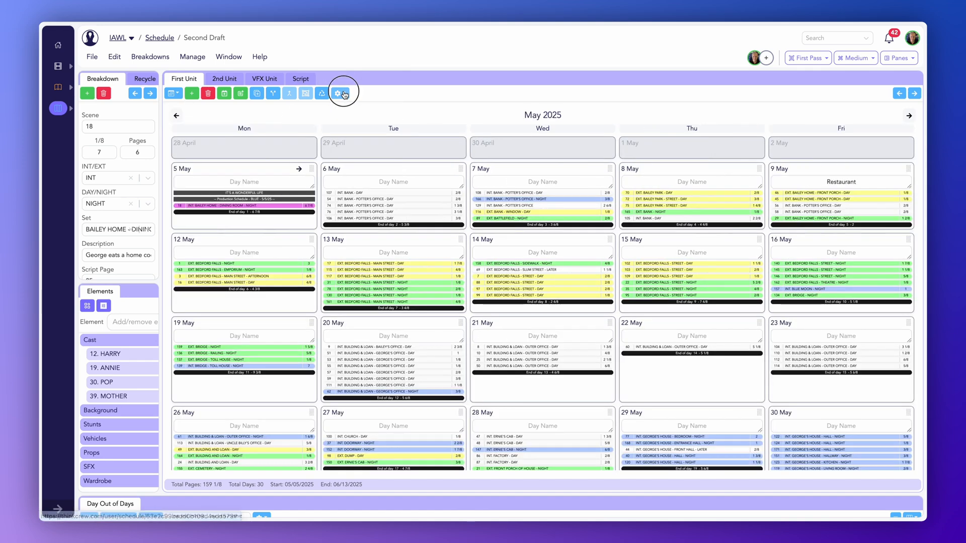
pyautogui.click(340, 94)
pyautogui.click(354, 142)
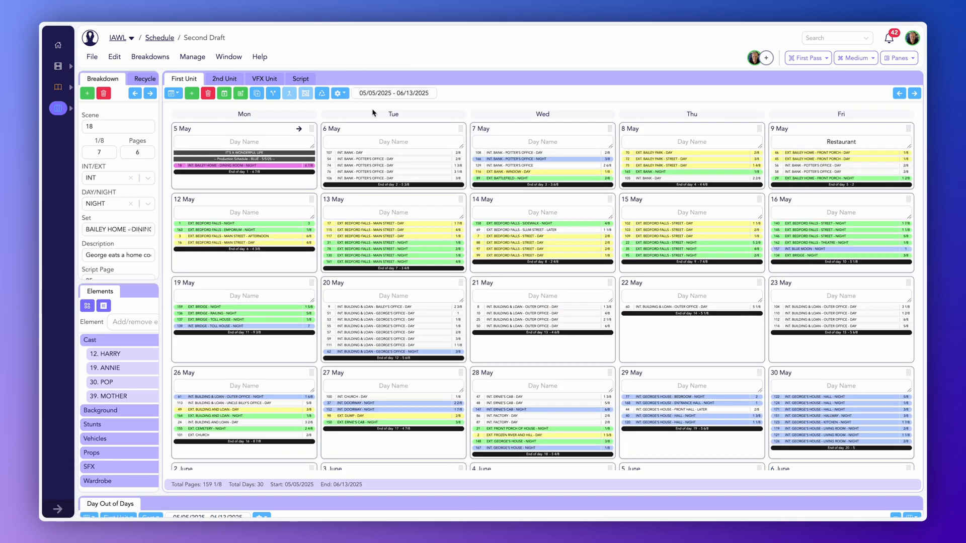
# - Name the 6 May shoot day Bank
pyautogui.click(396, 143)
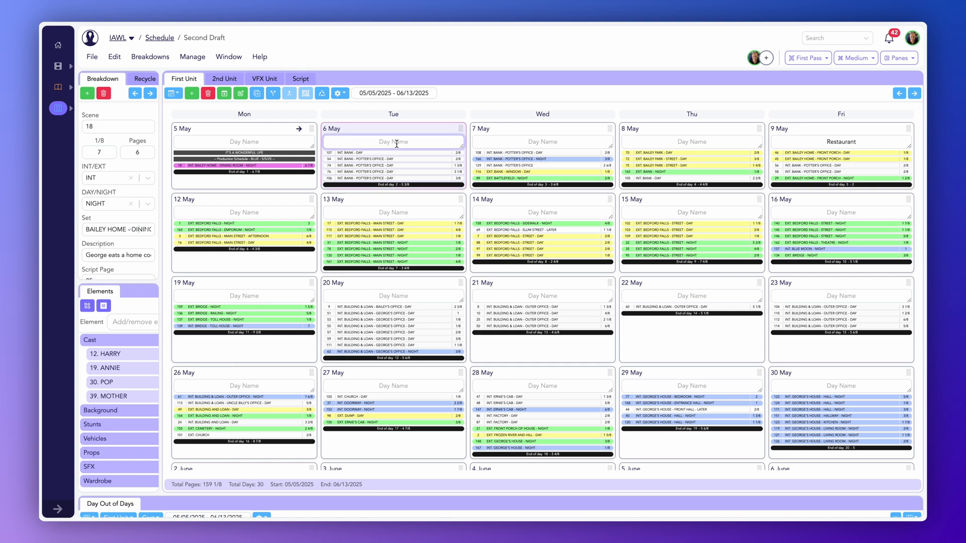
pyautogui.write('Bank')
pyautogui.click(421, 116)
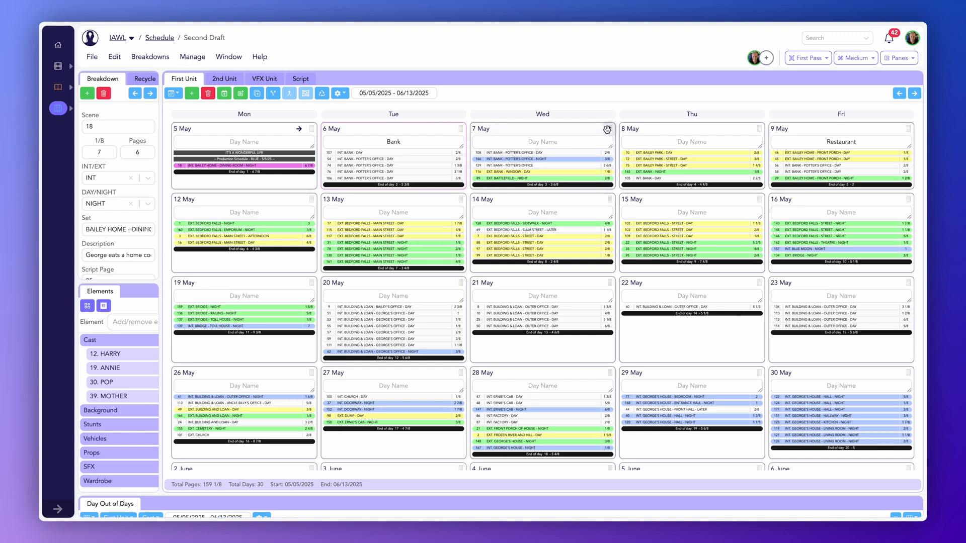
# - Move the 7 May shoot day onto 6 May, and the 14 May shoot day onto 6 May
pyautogui.moveTo(610, 128); pyautogui.dragTo(465, 136)
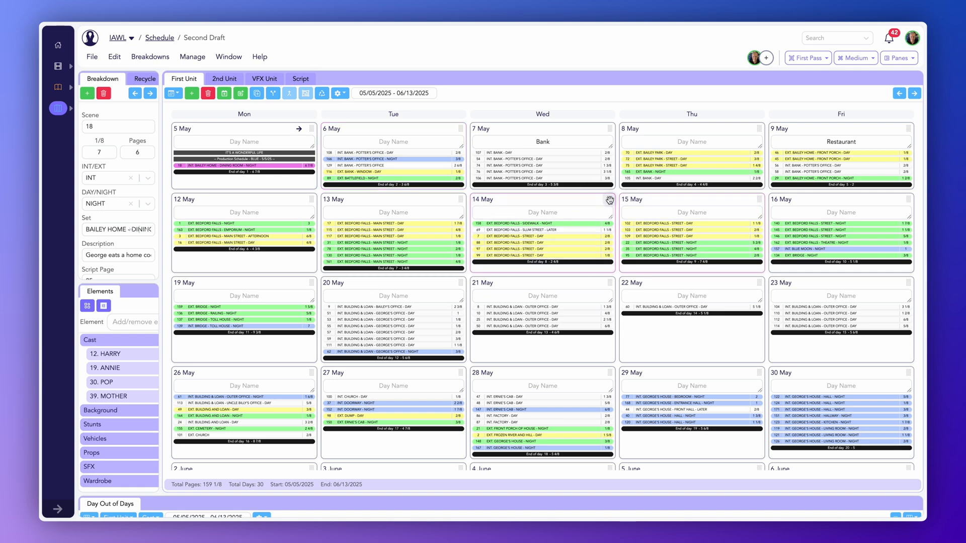
pyautogui.moveTo(610, 199); pyautogui.dragTo(412, 130)
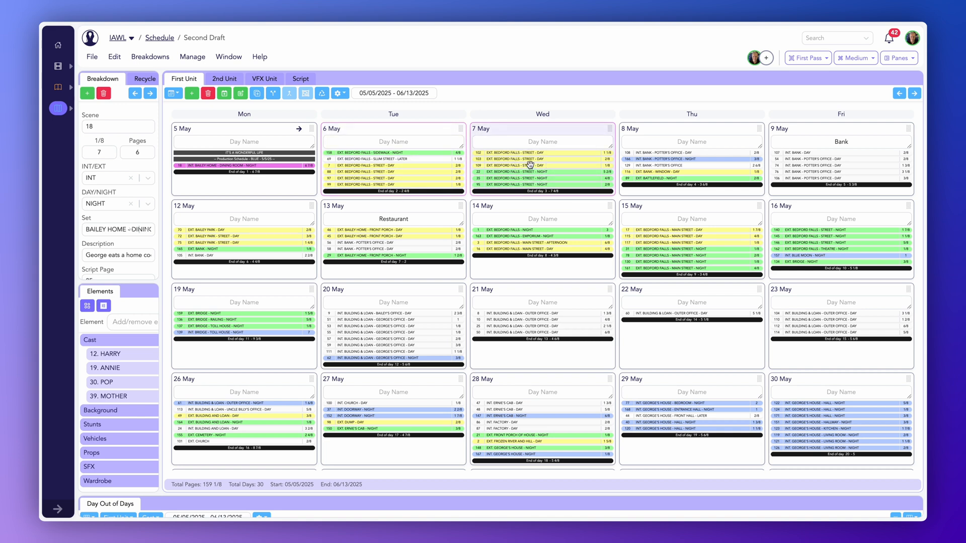
# - Move scene 109's strip from 7 May to the 8 May shoot day
pyautogui.click(529, 164)
pyautogui.moveTo(529, 164); pyautogui.dragTo(696, 170)
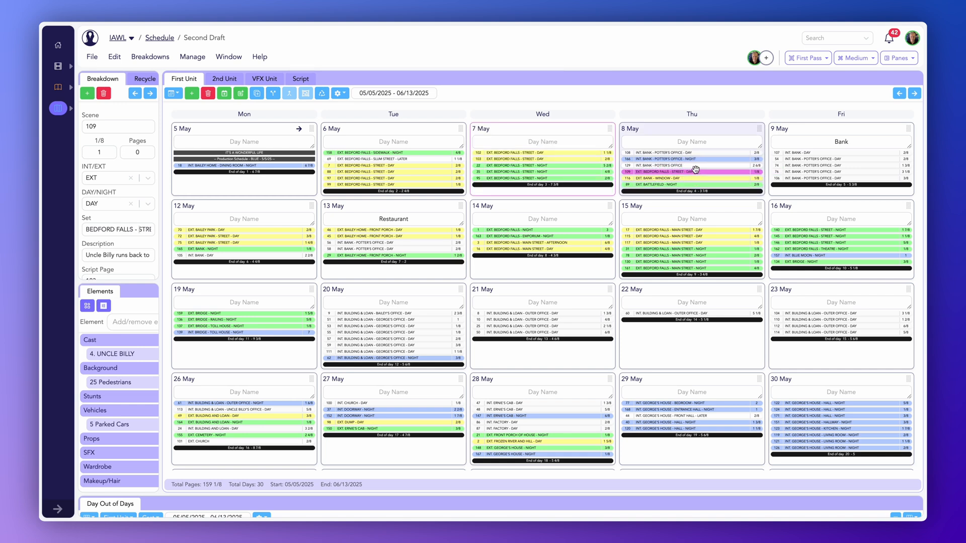
# - Enlarge the Day Out of Days pane and switch it to Calendar view
pyautogui.moveTo(364, 492); pyautogui.dragTo(386, 105)
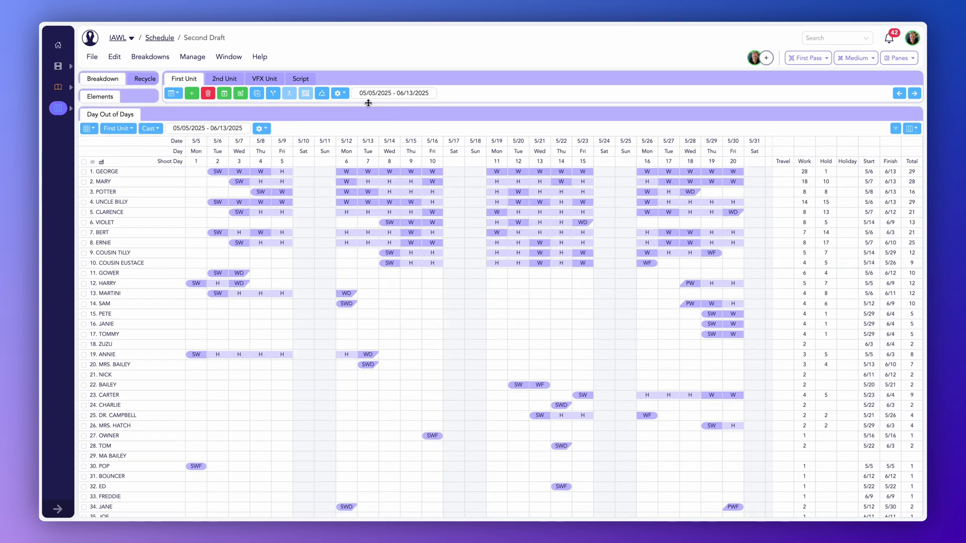
pyautogui.click(90, 130)
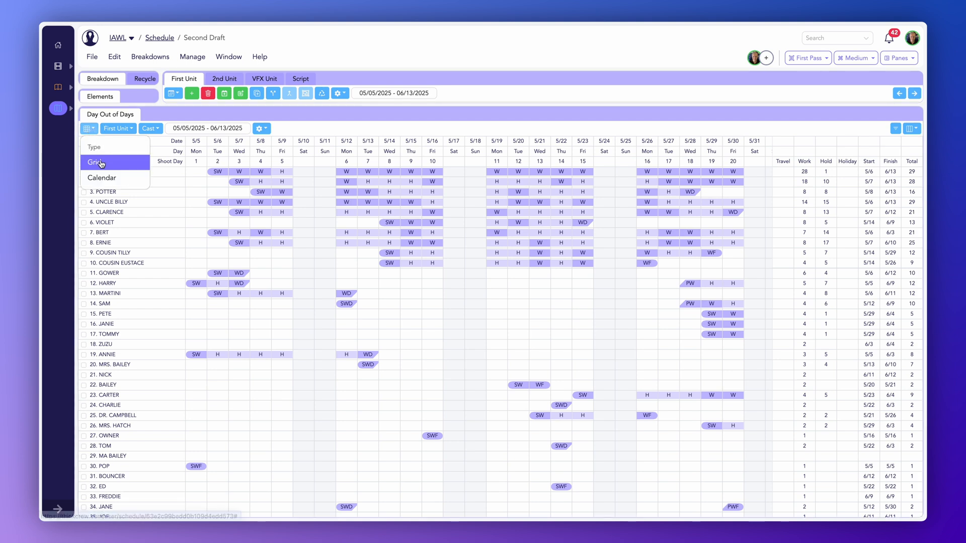
pyautogui.click(109, 179)
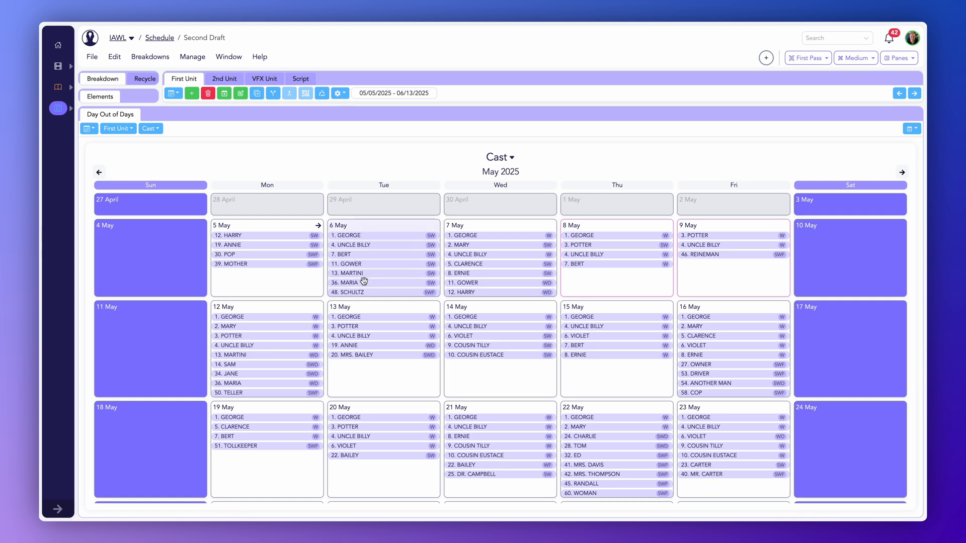
# - Switch the Day Out of Days calendar between Background, Stunts and back to Cast elements
pyautogui.click(512, 158)
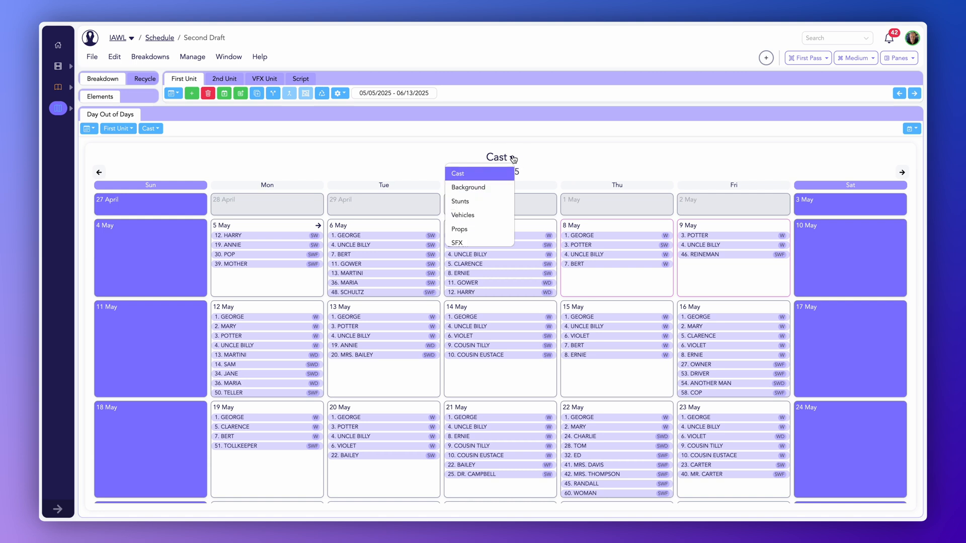
pyautogui.click(481, 186)
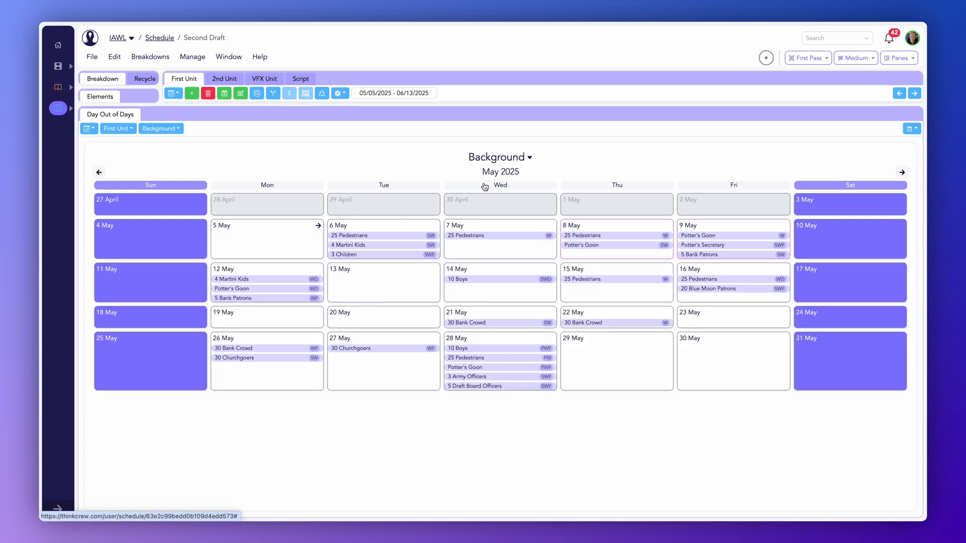
pyautogui.click(529, 157)
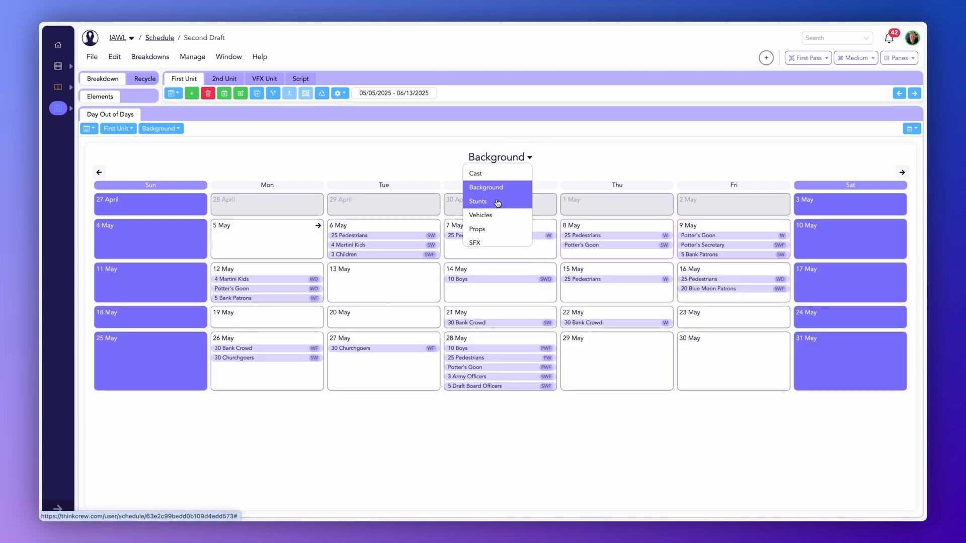
pyautogui.click(498, 201)
pyautogui.click(516, 157)
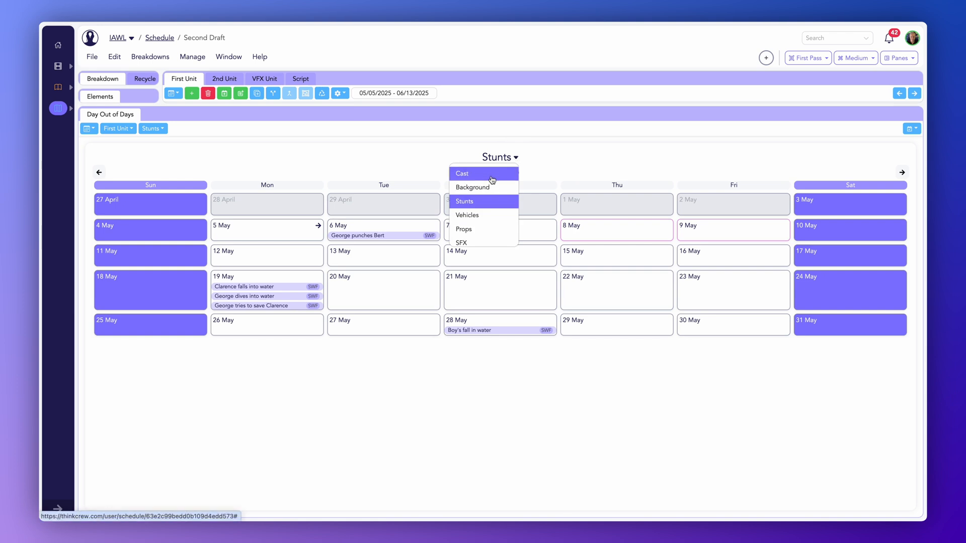
pyautogui.click(465, 171)
# - Move the 7 May day to 6 May and the 14 May day to 8 May in the Day Out of Days calendar
pyautogui.moveTo(547, 225); pyautogui.dragTo(426, 224)
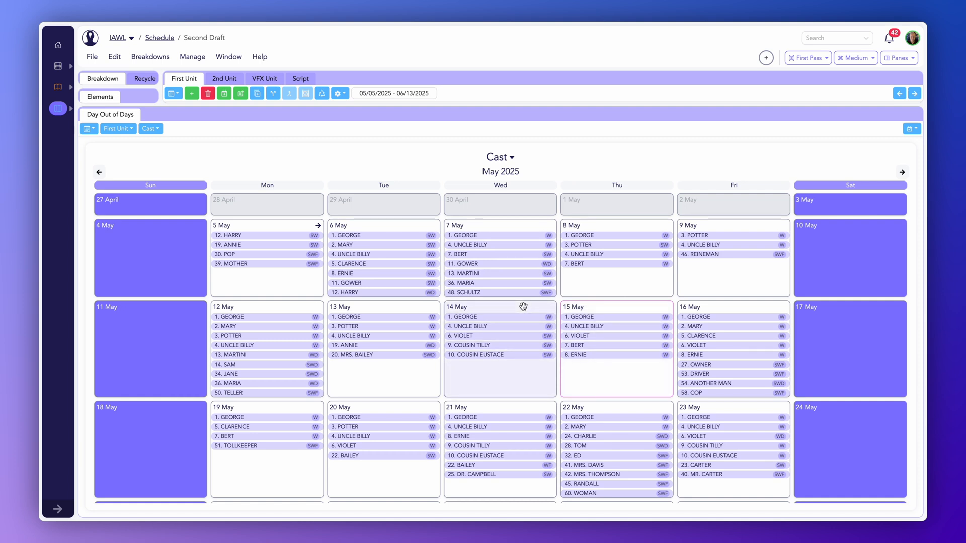
pyautogui.moveTo(523, 306); pyautogui.dragTo(625, 218)
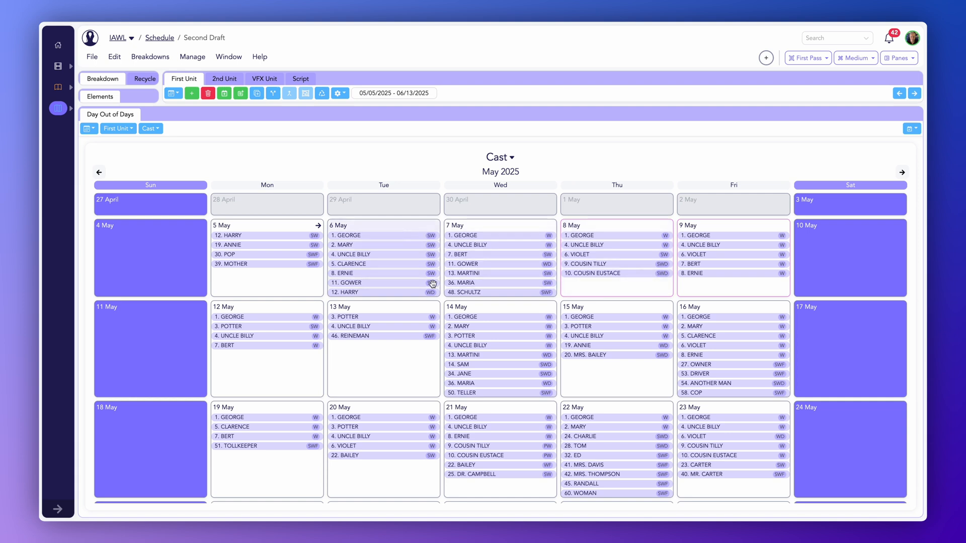
# - Show Hold status and hide Work status on the Day Out of Days calendar days
pyautogui.click(912, 131)
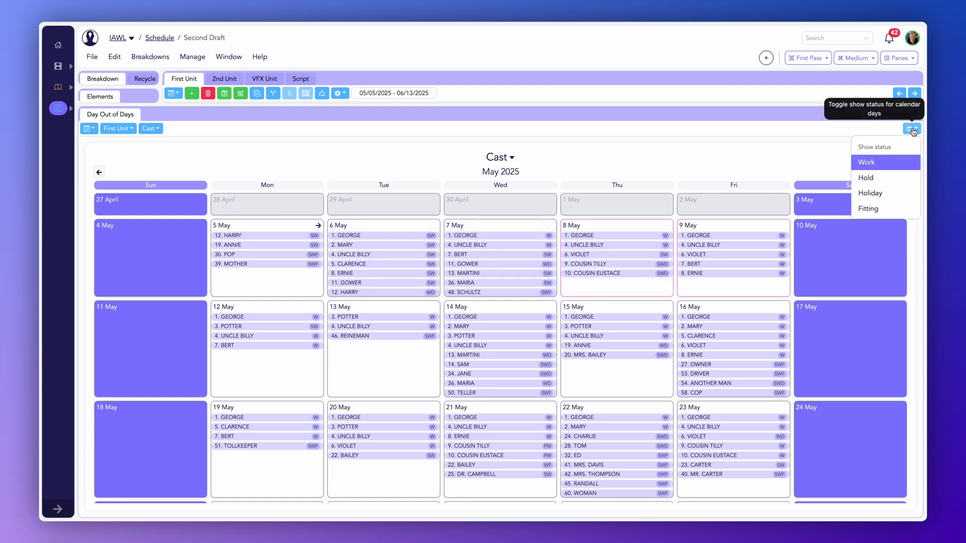
pyautogui.click(874, 179)
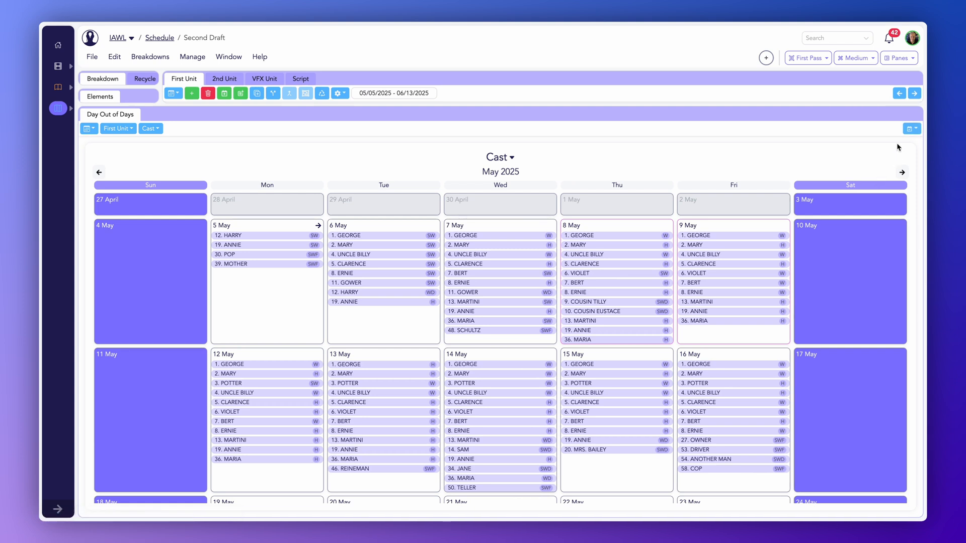
pyautogui.click(912, 129)
pyautogui.click(865, 165)
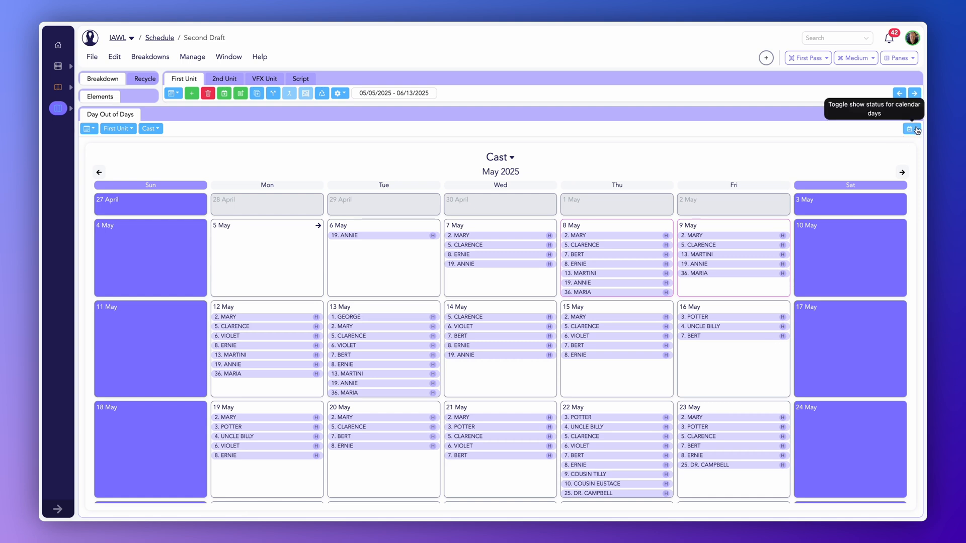
# - Show Work status again and hide Hold status on the calendar days
pyautogui.click(911, 129)
pyautogui.click(875, 165)
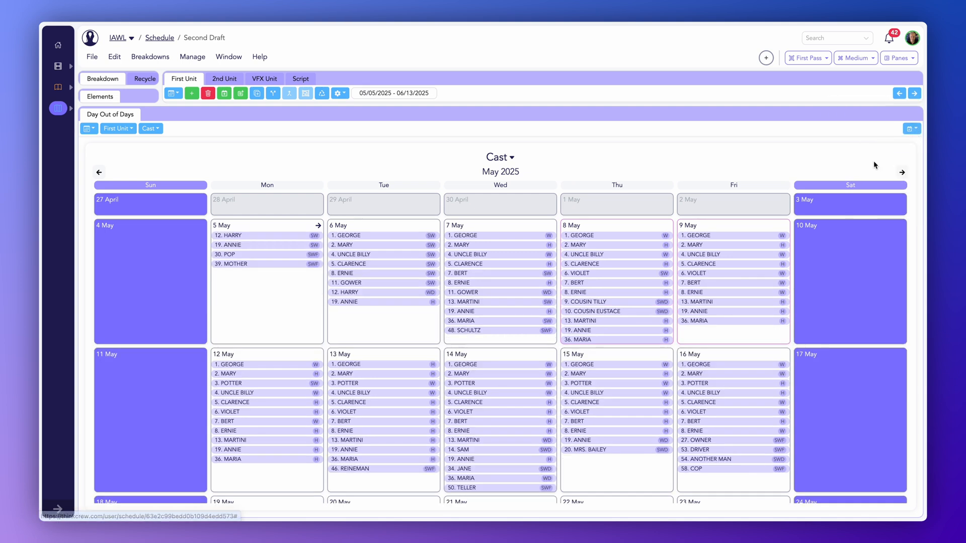
pyautogui.click(912, 129)
pyautogui.click(874, 178)
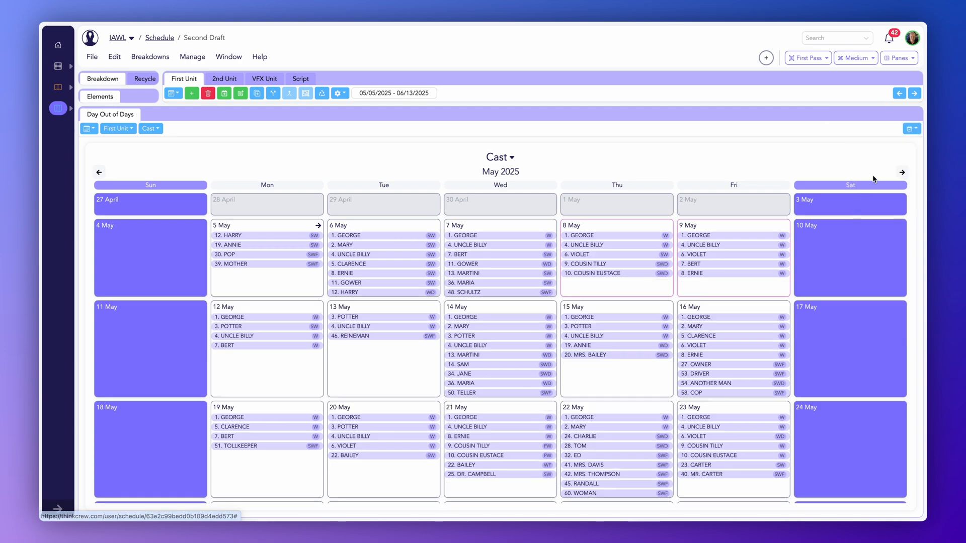